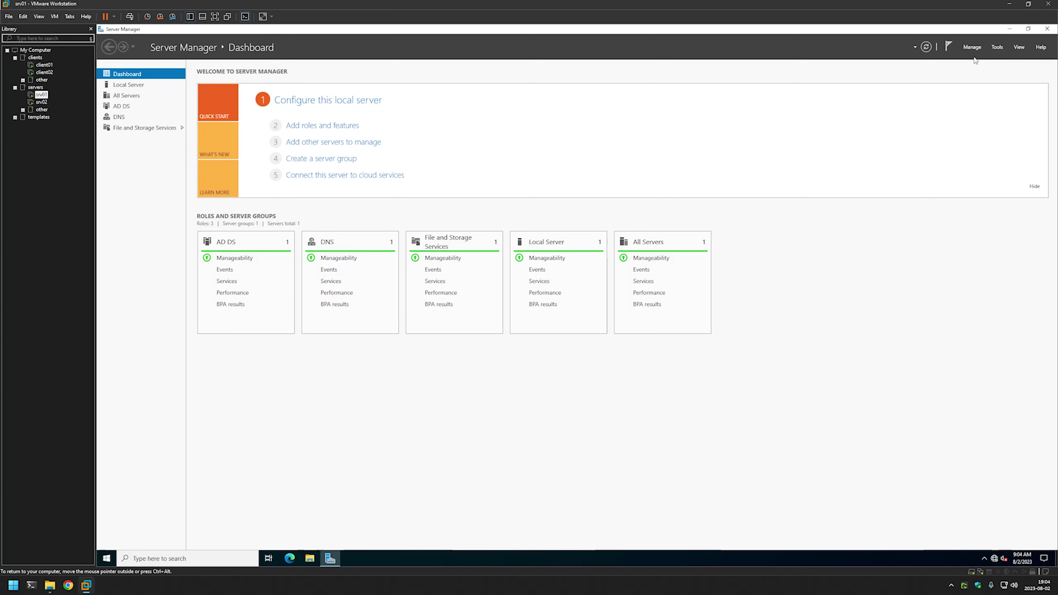
Step: Launch the Group Policy Management console from Server Manager's Tools menu
click(997, 47)
click(957, 166)
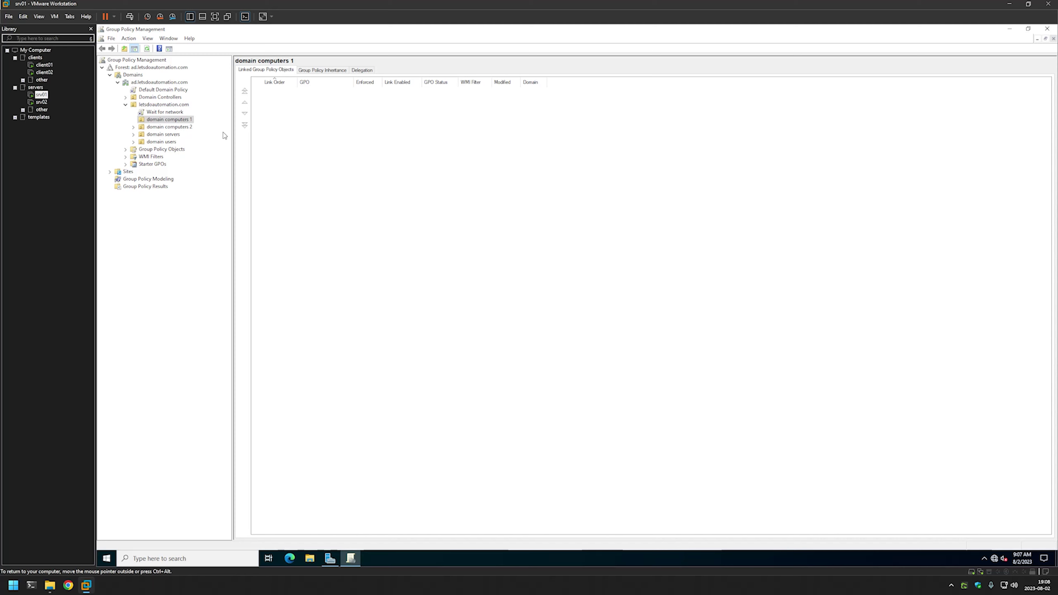
Step: Create a GPO named 'Detailed status messages' and link it to the domain computers 1 OU
right_click(182, 121)
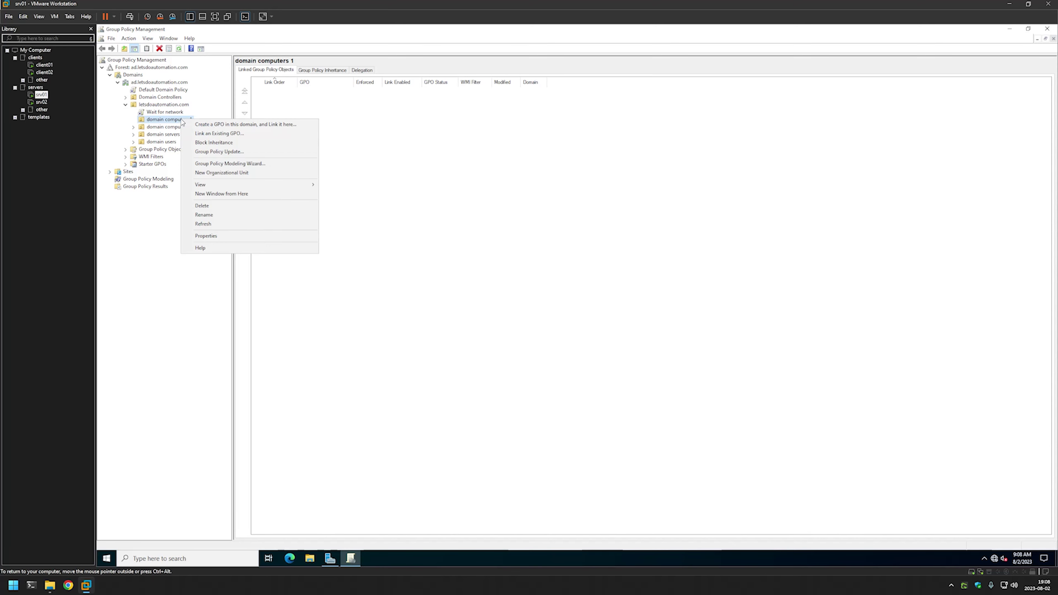
click(270, 125)
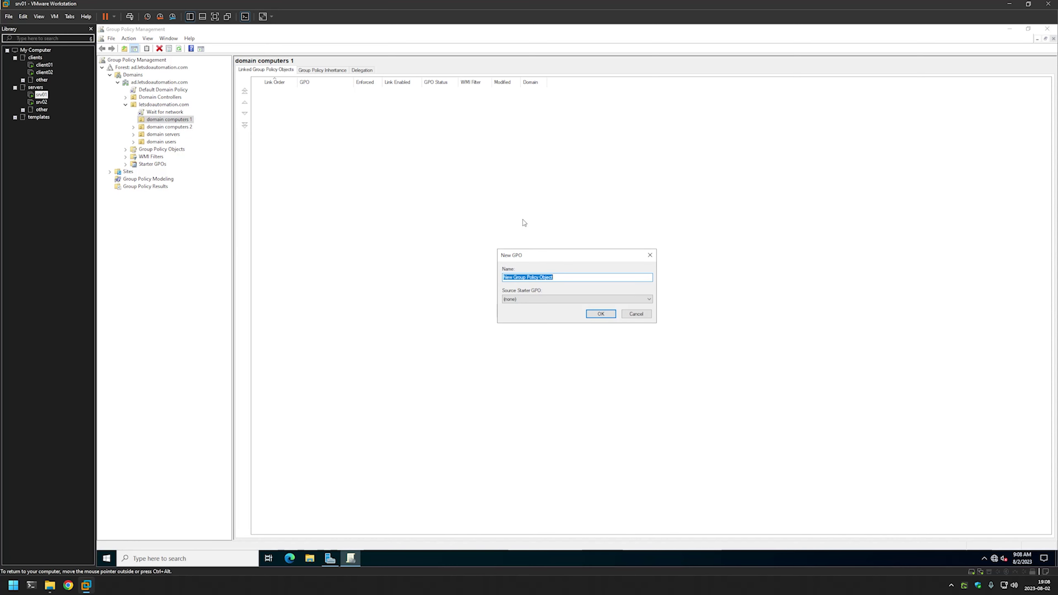
text(Detailed status messages)
click(596, 313)
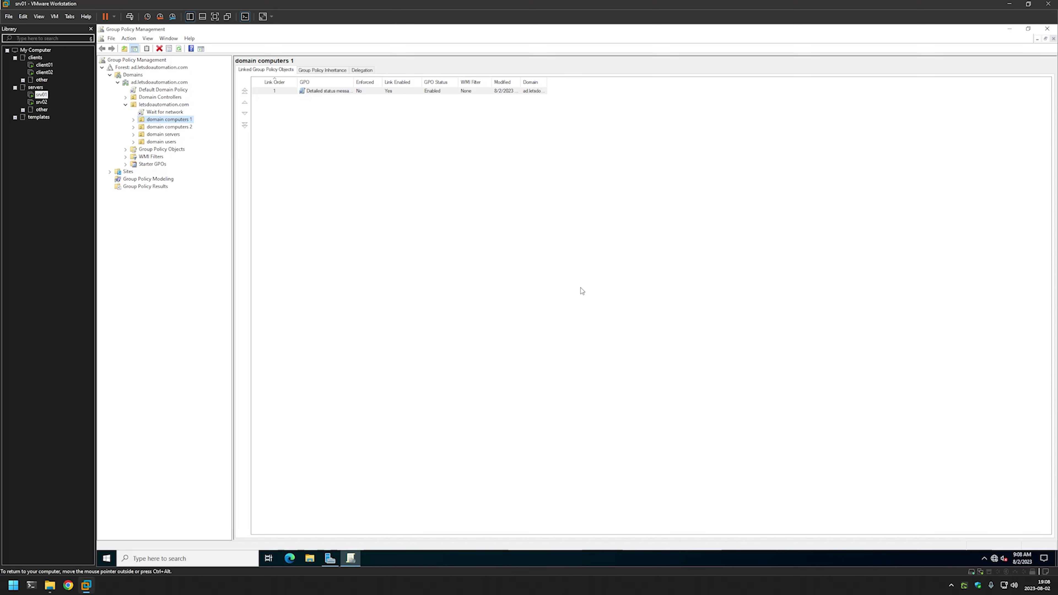
Step: Open the Detailed status messages GPO linked under domain computers 1 in the policy editor
click(133, 120)
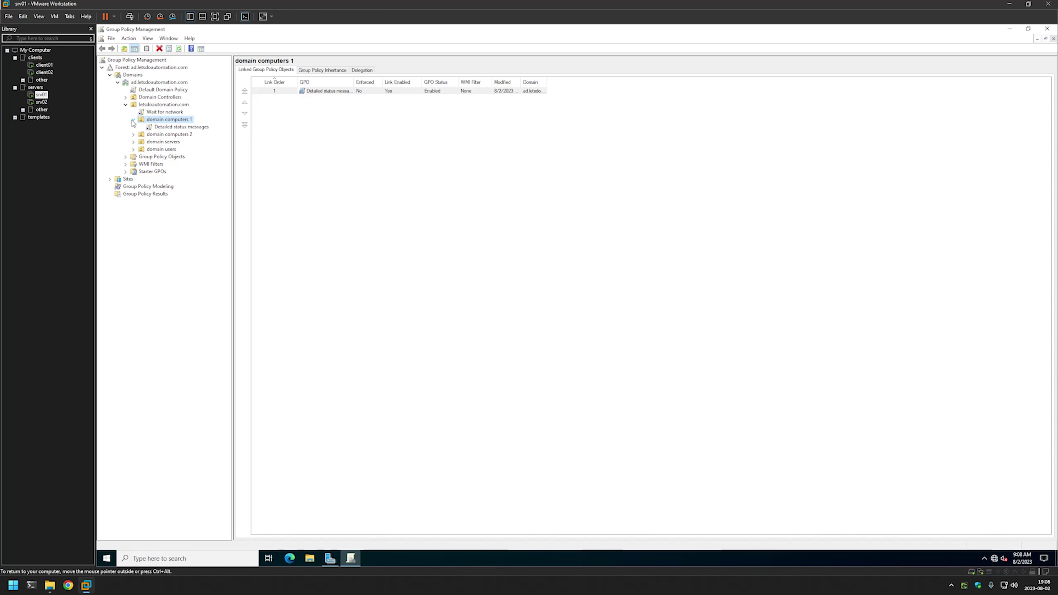
right_click(203, 130)
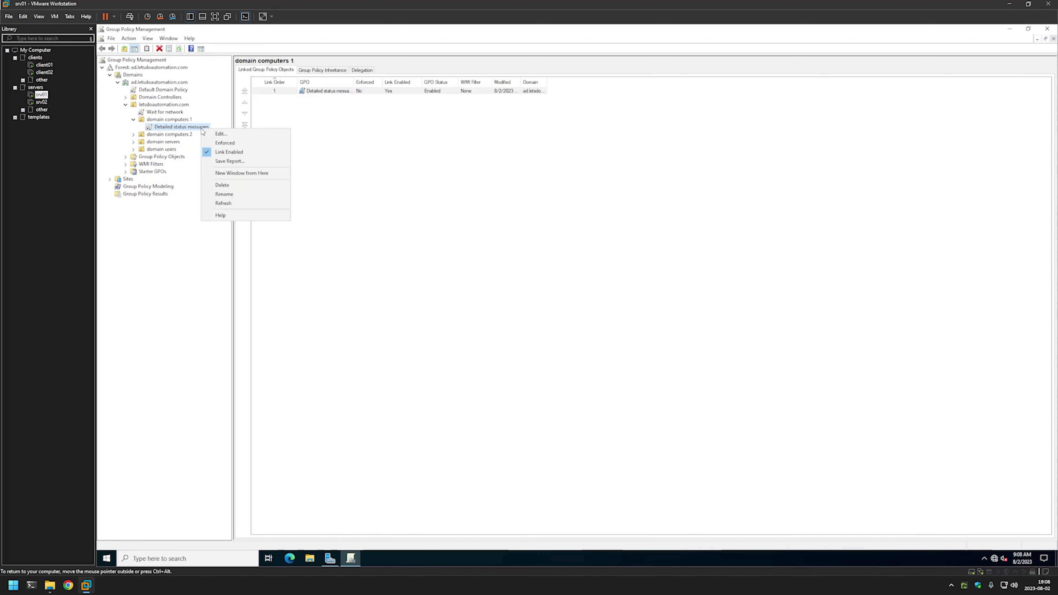
click(237, 134)
drag(348, 66, 541, 146)
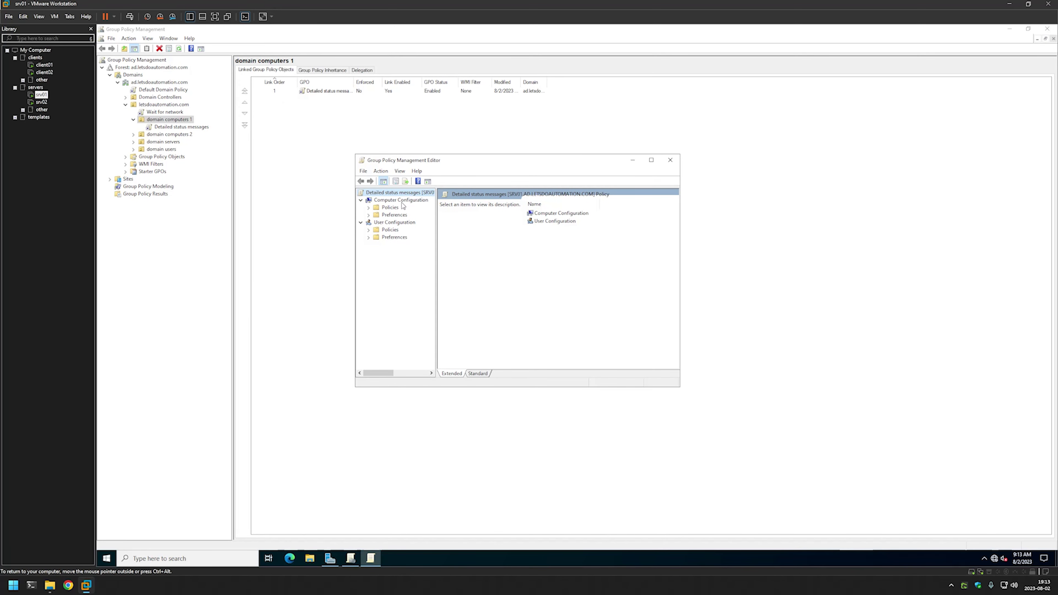
Step: Open 'Display highly detailed status messages' under Computer Configuration > Policies > Administrative Templates > System
click(400, 200)
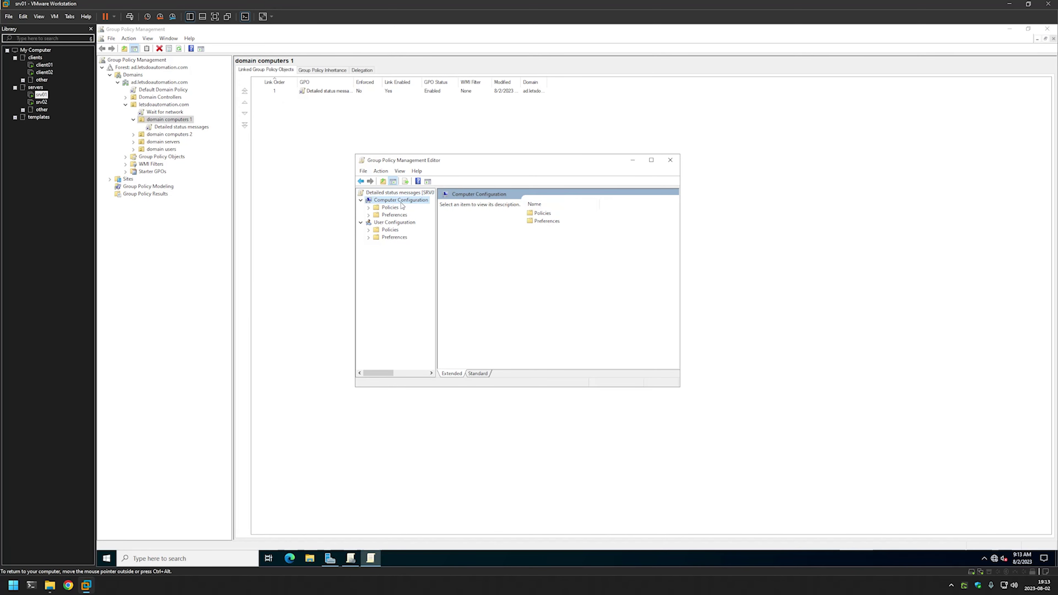
click(368, 207)
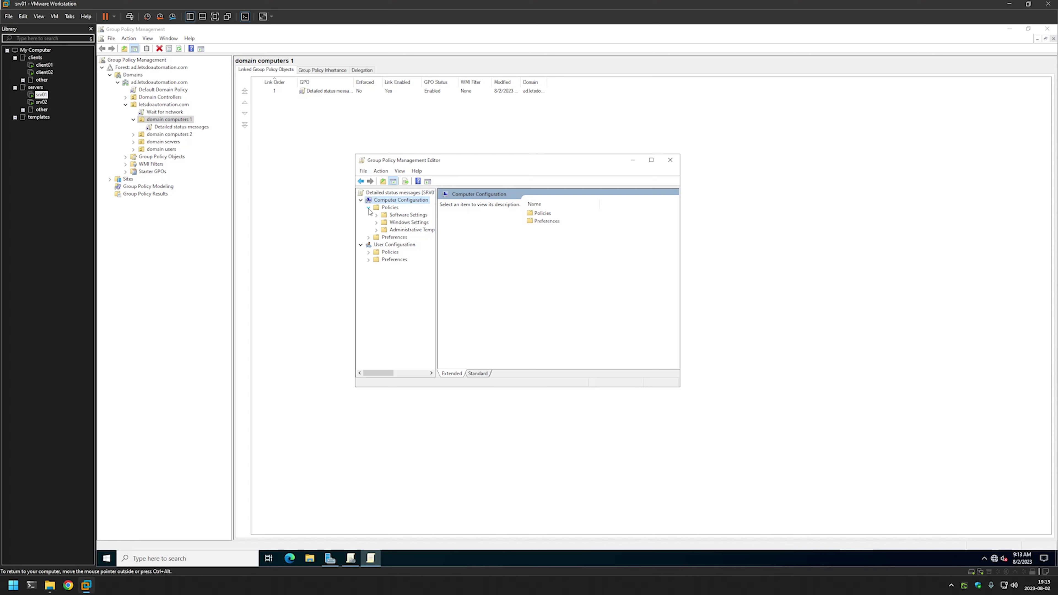
click(376, 230)
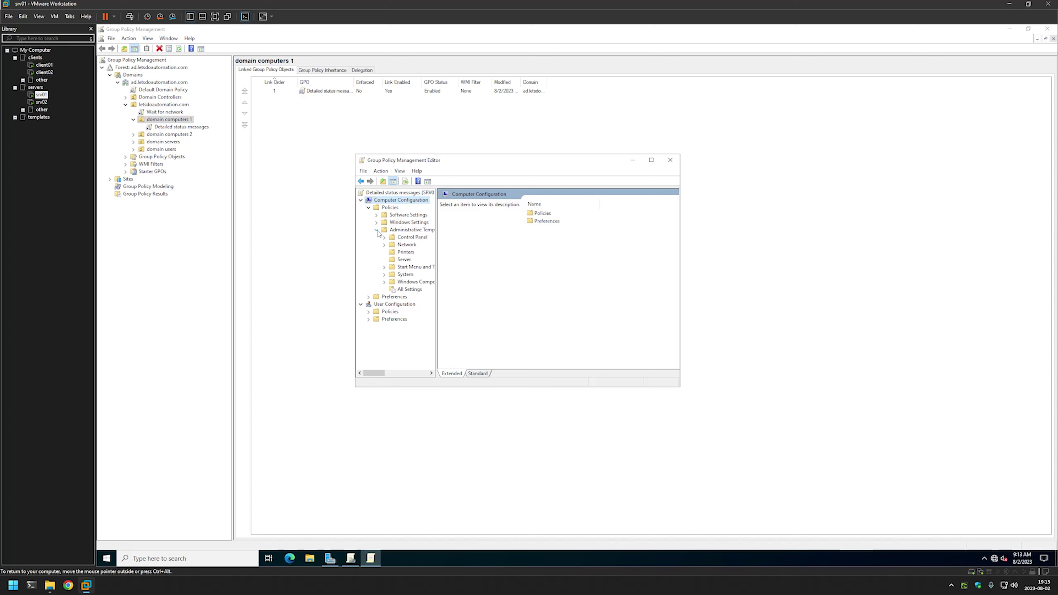
click(407, 275)
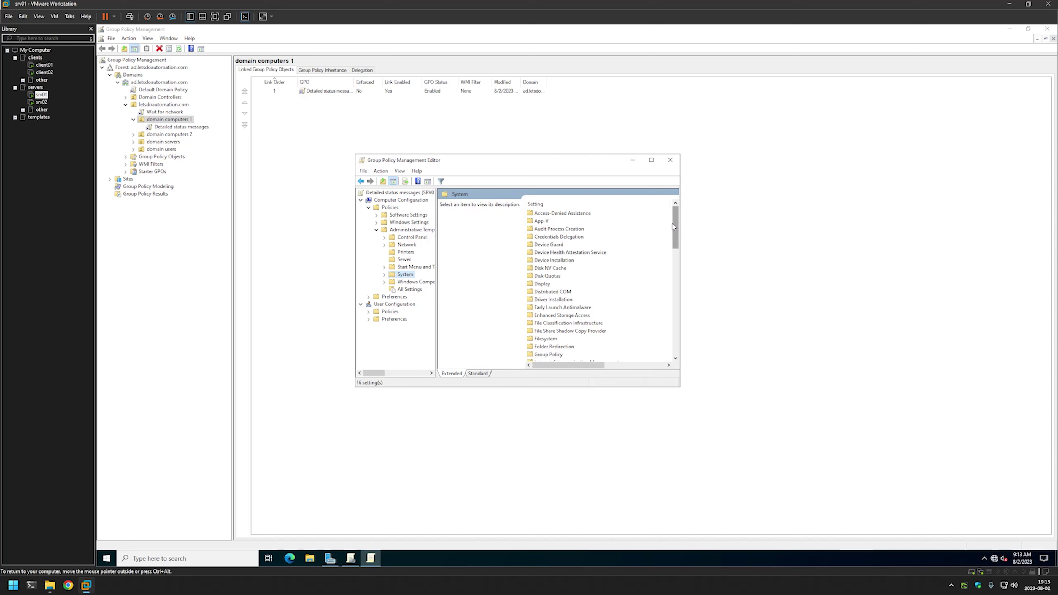
drag(673, 227, 644, 359)
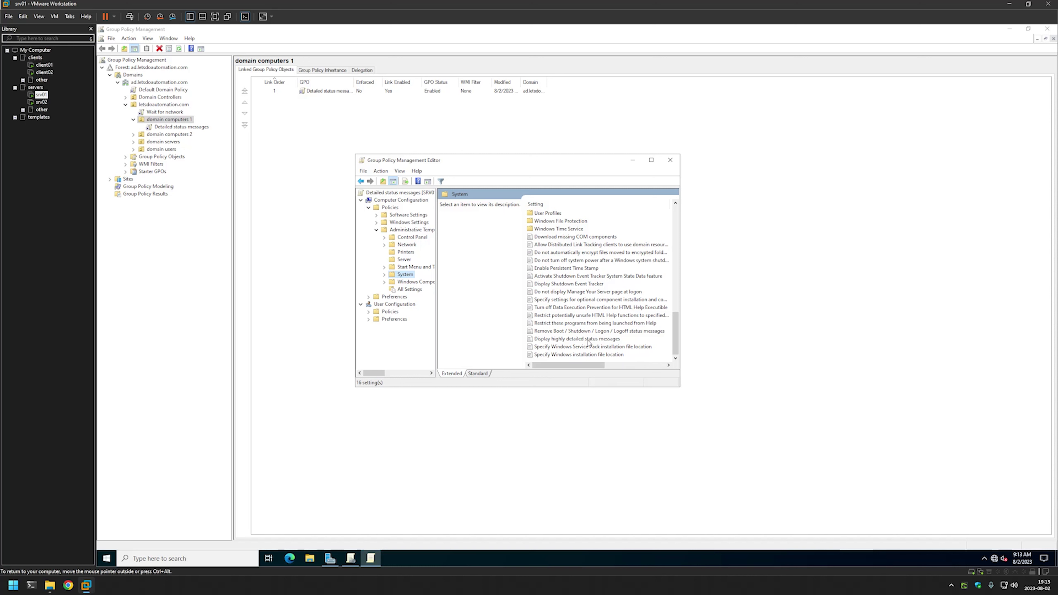
double_click(615, 340)
Step: Set 'Display highly detailed status messages' to Enabled, apply it, and close the GPO editor
drag(259, 86, 513, 167)
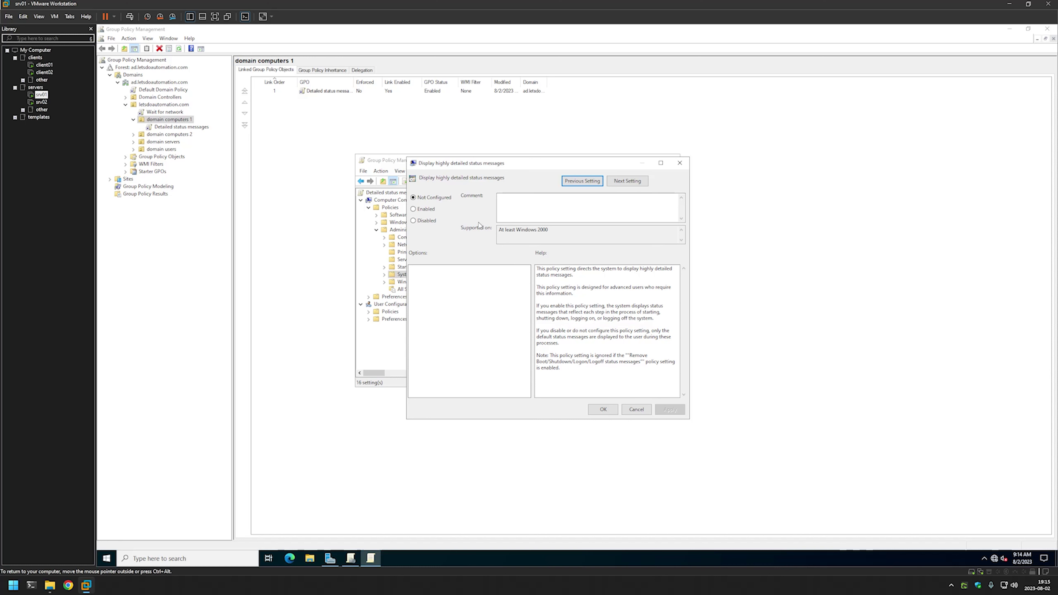
click(431, 211)
click(669, 409)
click(603, 409)
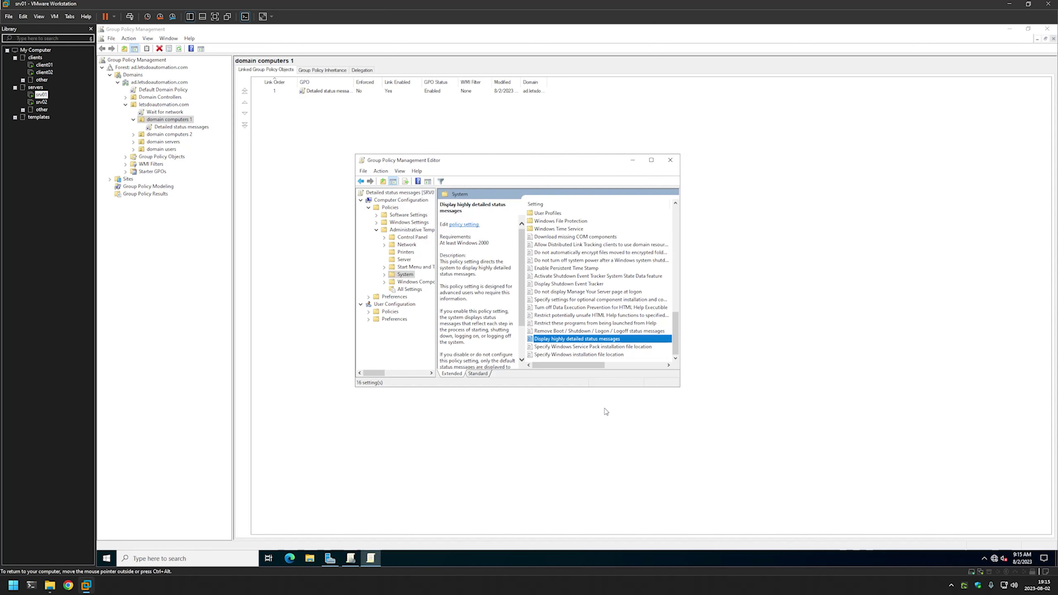
click(670, 160)
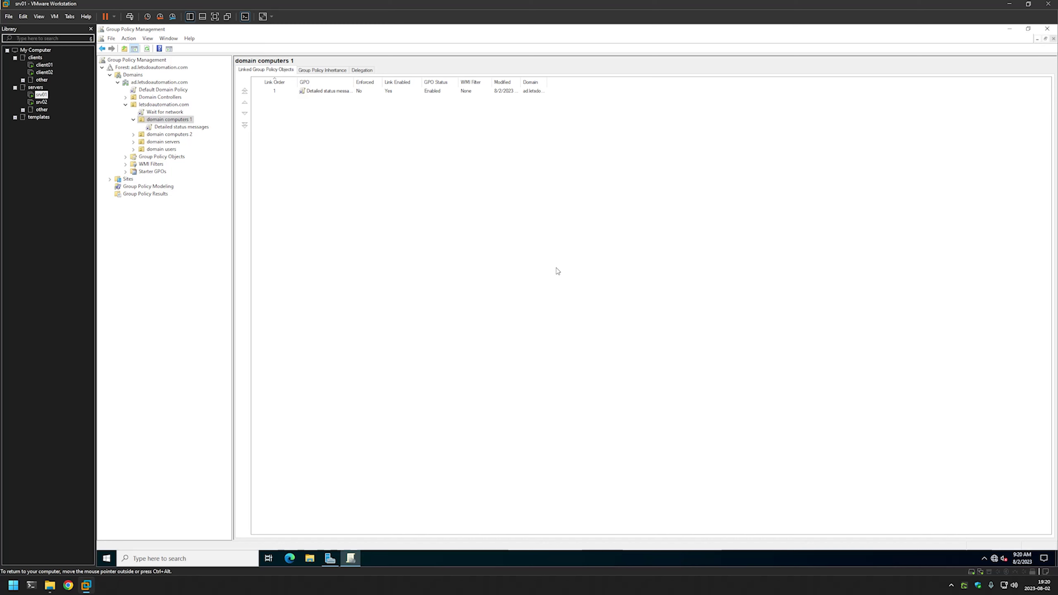
Step: Review the Software GPO's settings report, expanding its Assigned Applications section
click(126, 157)
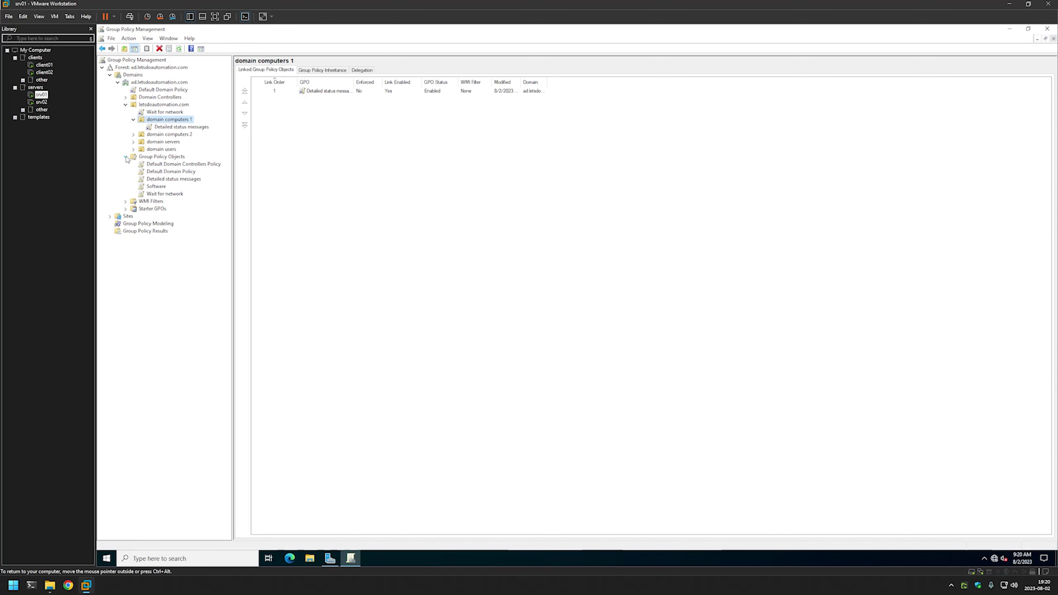
click(159, 186)
click(306, 206)
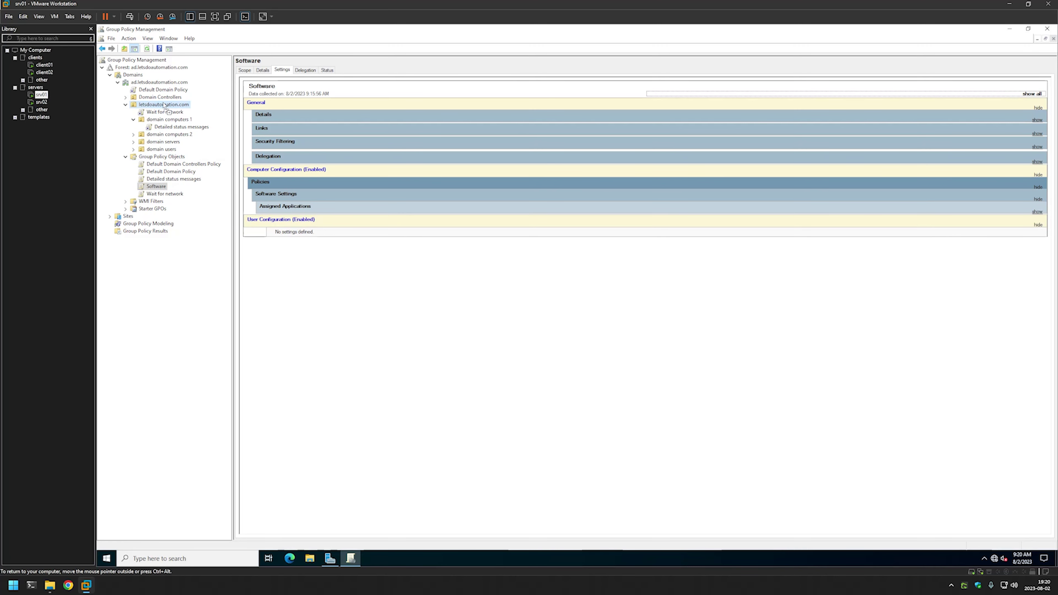
Step: Link the Software GPO to letsdoautomation.com, then check the domain computers 1 and 2 links
drag(164, 104, 164, 105)
click(603, 309)
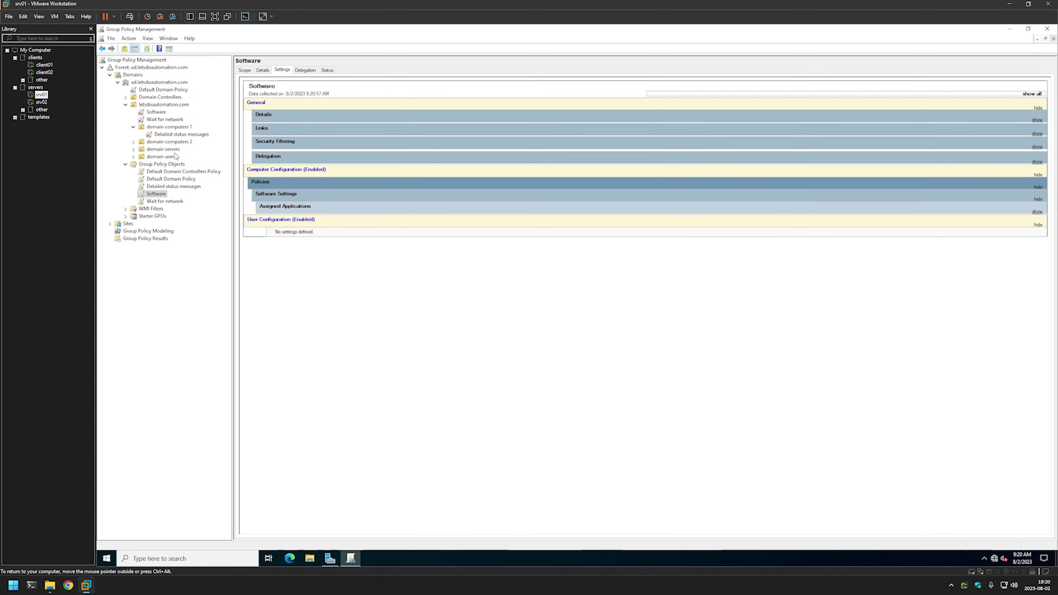
click(158, 127)
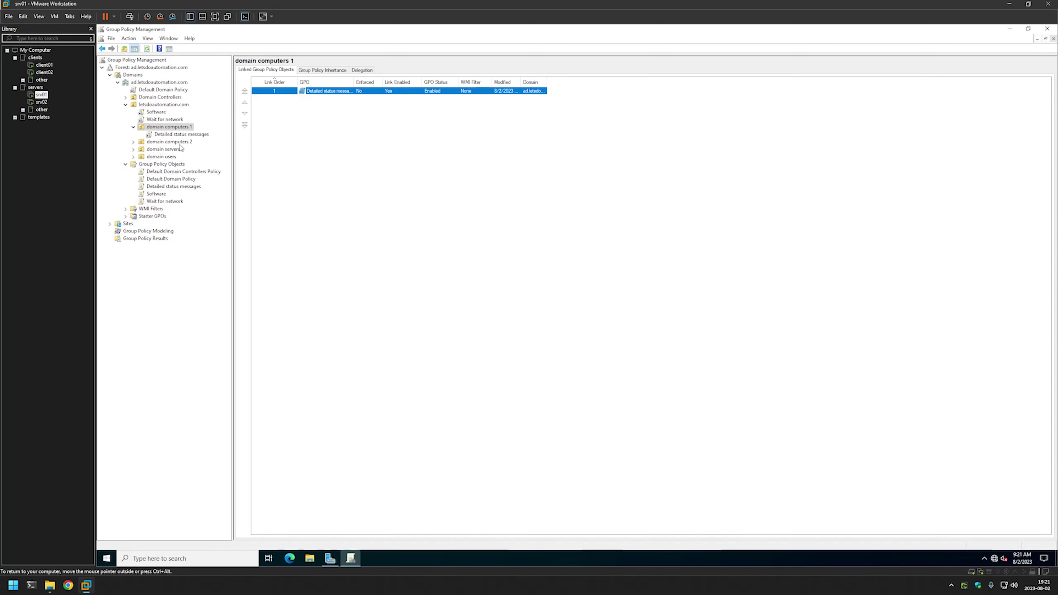
click(179, 143)
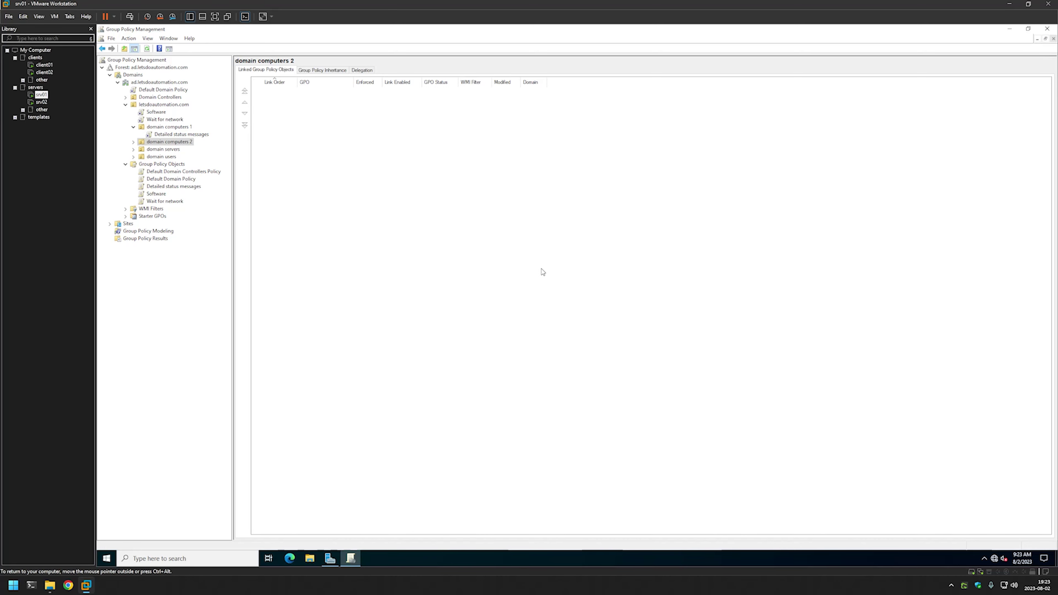
Step: Run gpupdate in a Command Prompt on client01
click(44, 65)
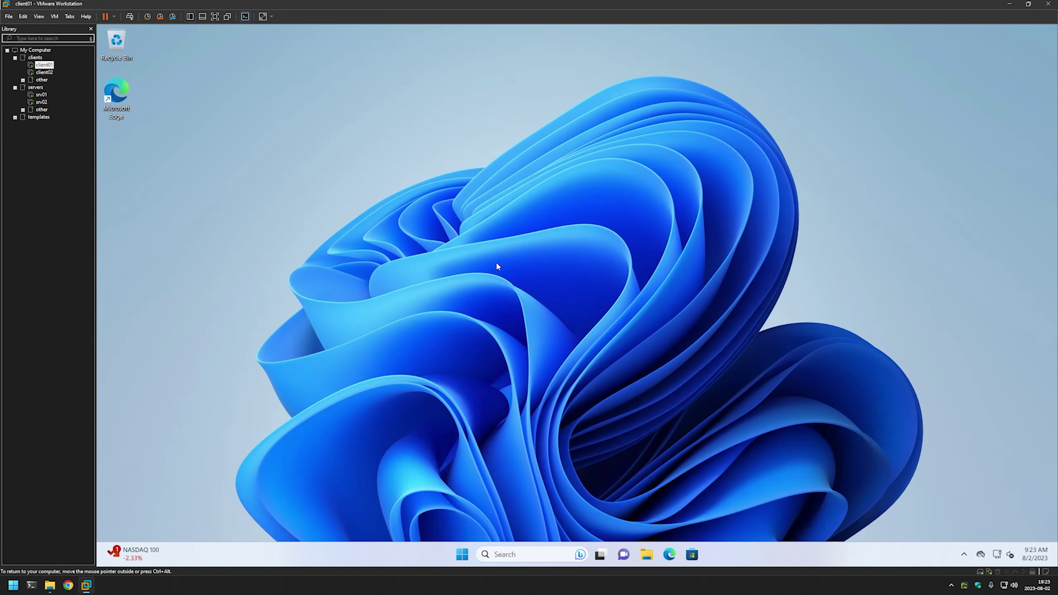
key(super+r)
text(cmd)
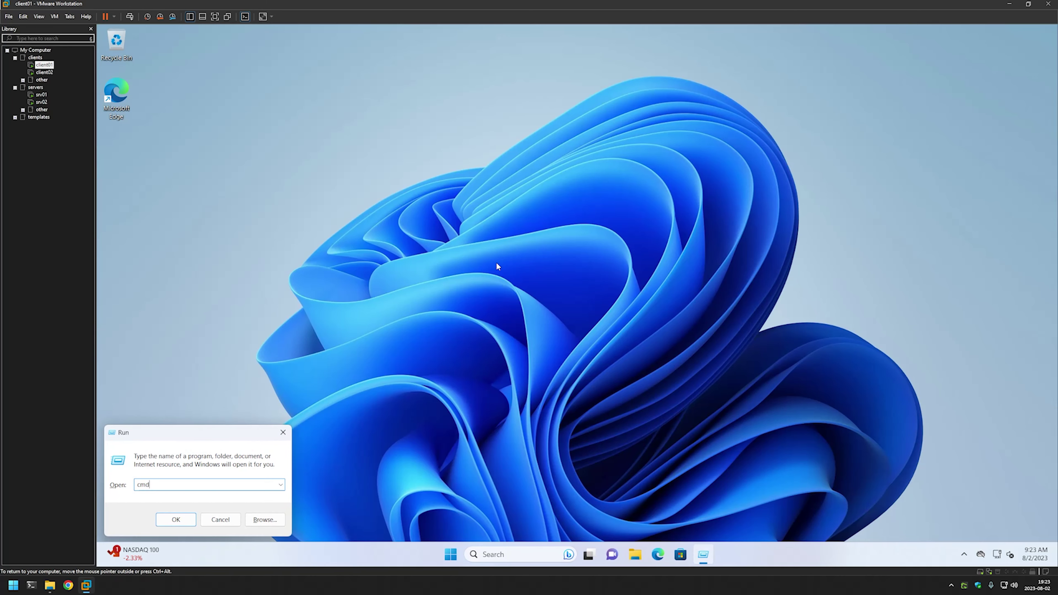
key(Return)
text(gpupdate)
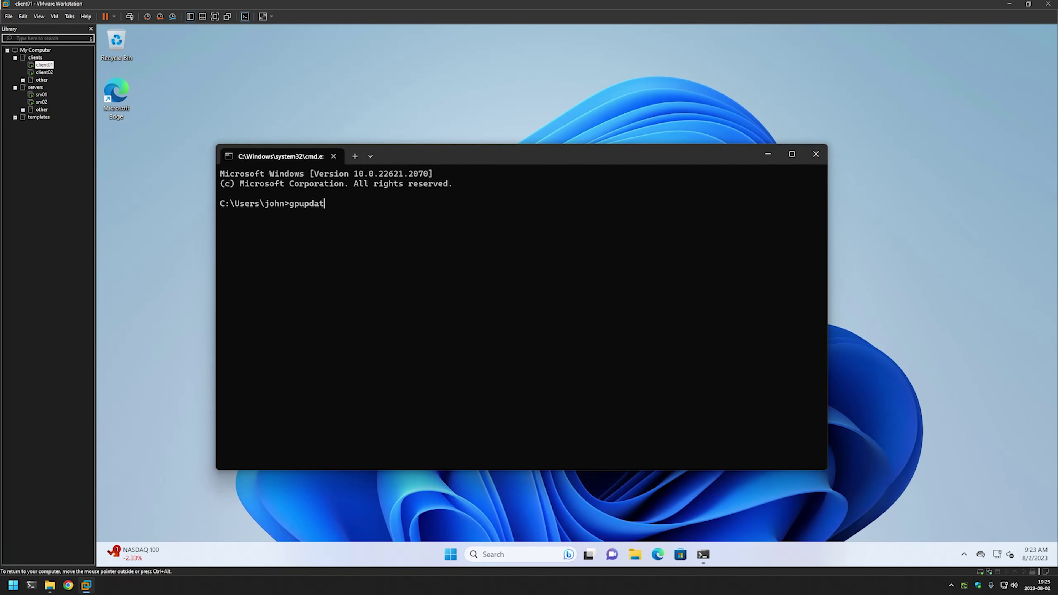
key(Return)
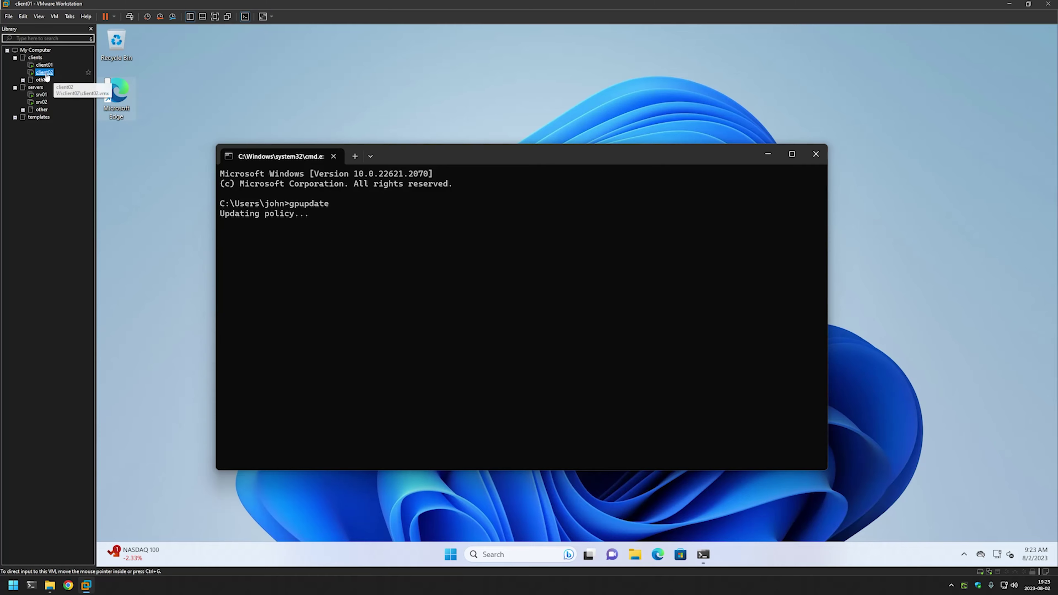
Step: Run gpupdate from a Command Prompt on client02
click(44, 72)
key(super)
text(cm)
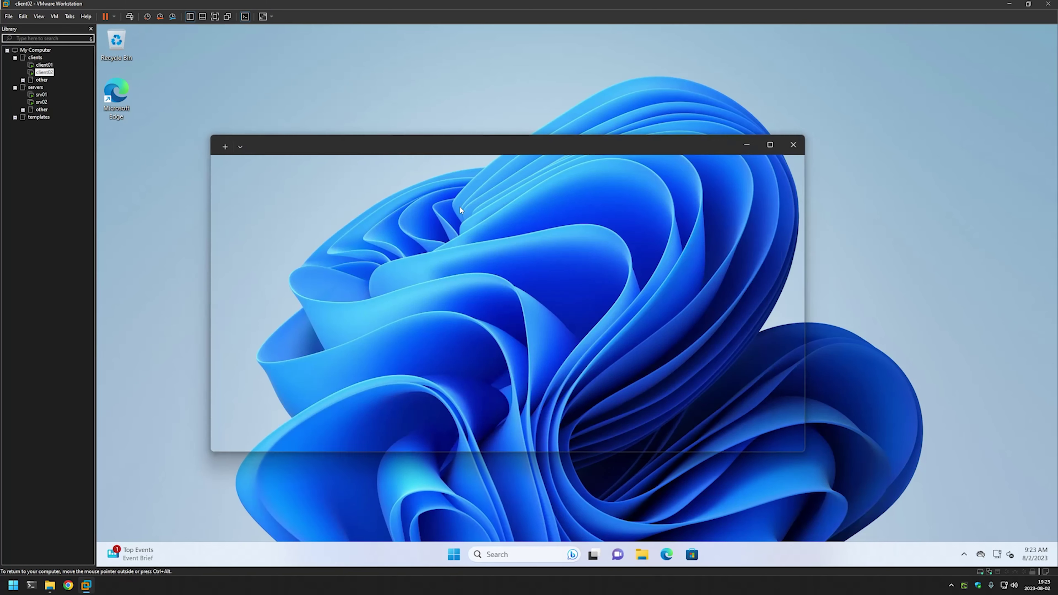
text(gpupdate)
key(Return)
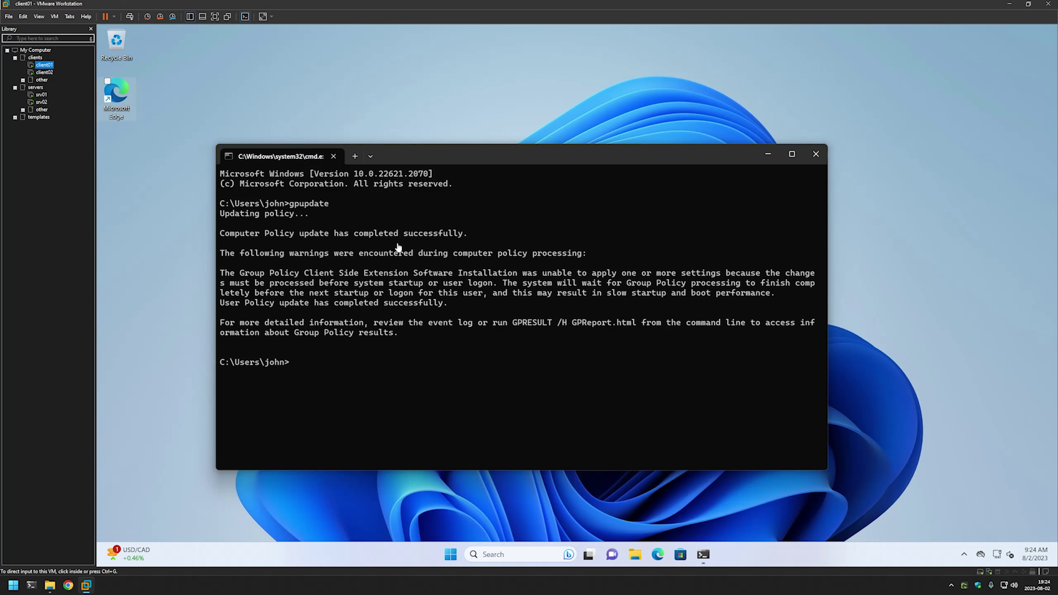
Step: Restart client01 from the Start menu's power options
click(492, 321)
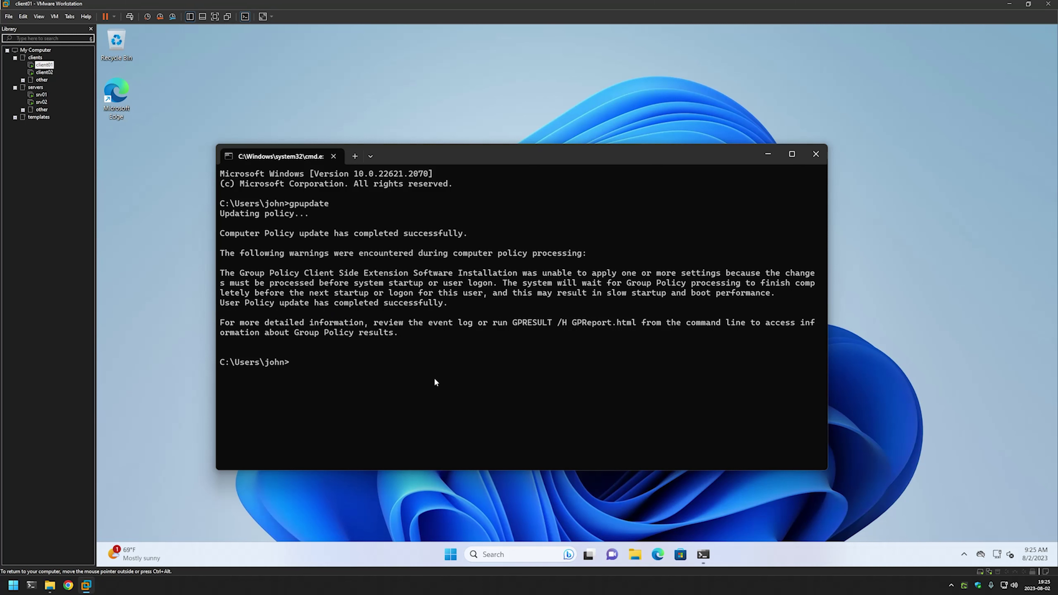
click(449, 554)
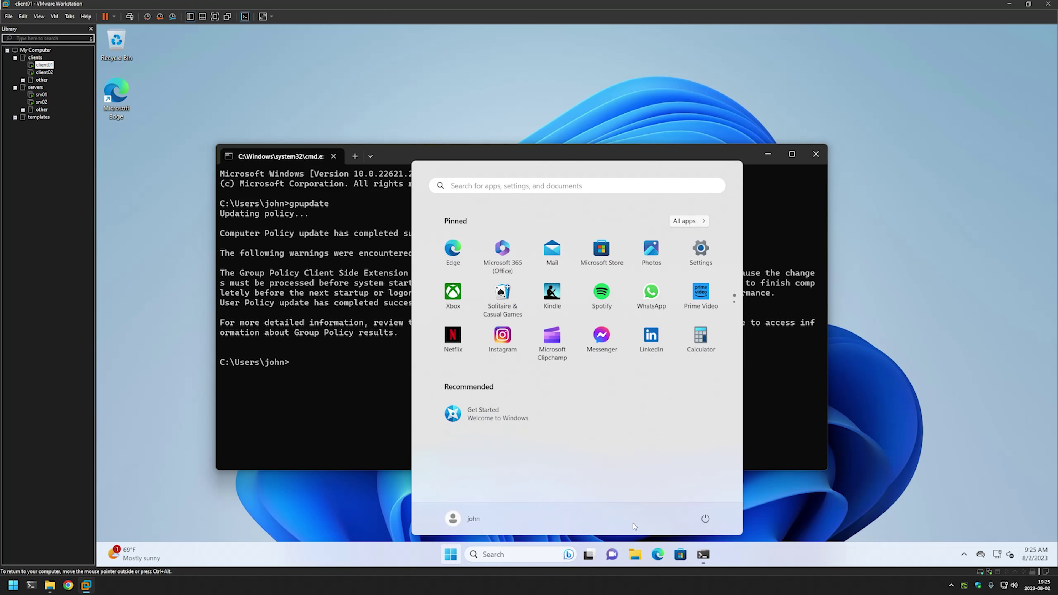
click(705, 518)
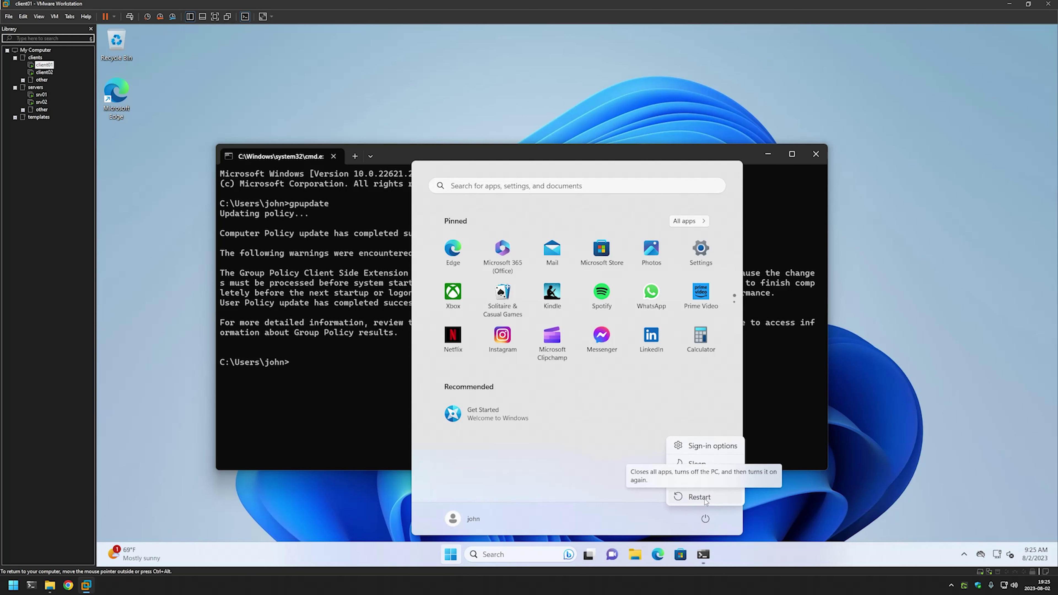
click(704, 498)
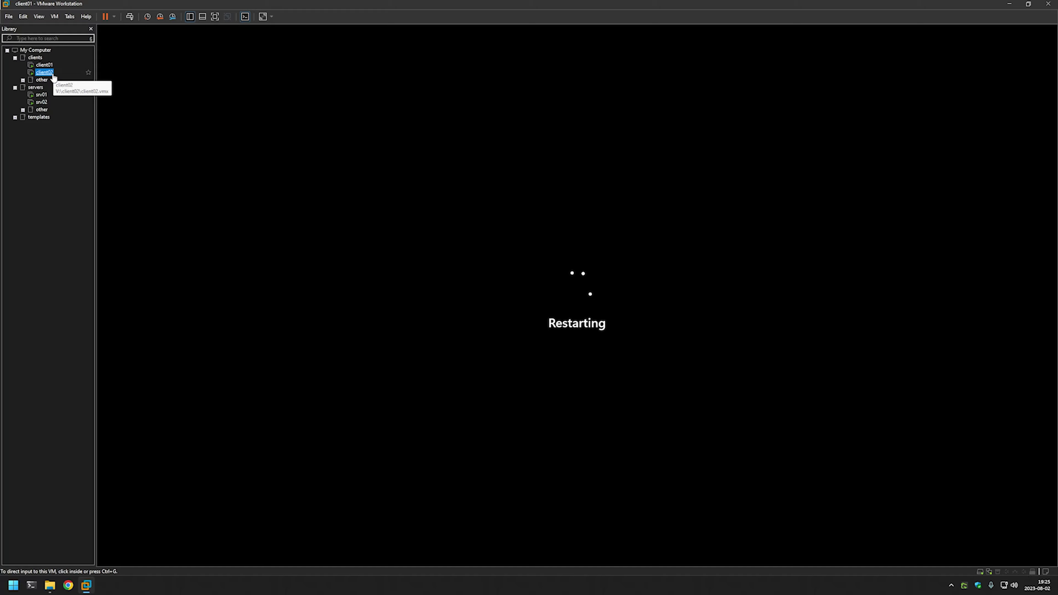
Step: Restart client02 from its Start menu, then return to client01
click(44, 72)
click(450, 549)
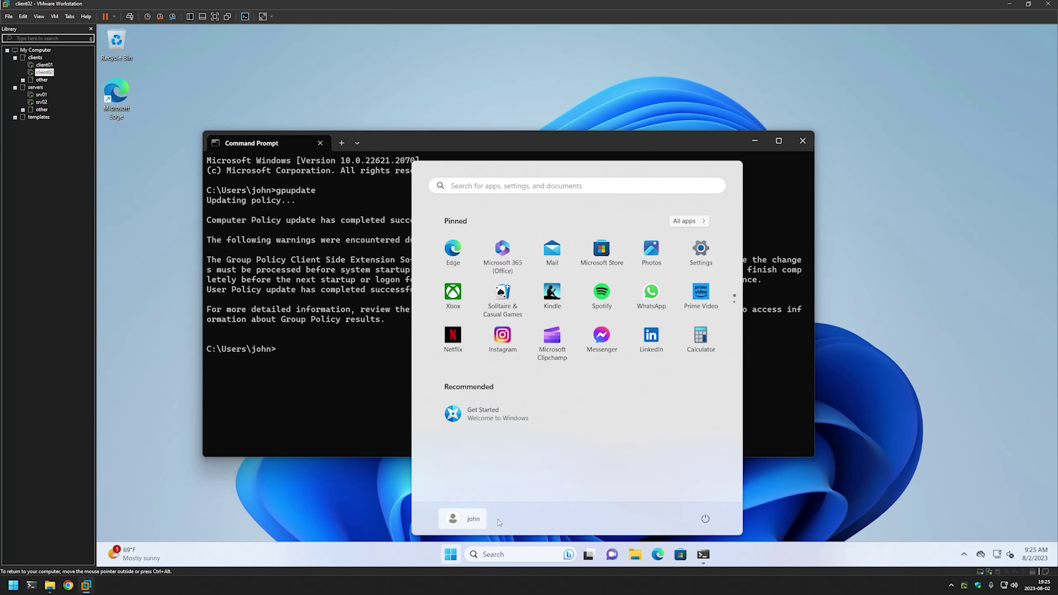
click(704, 518)
click(698, 494)
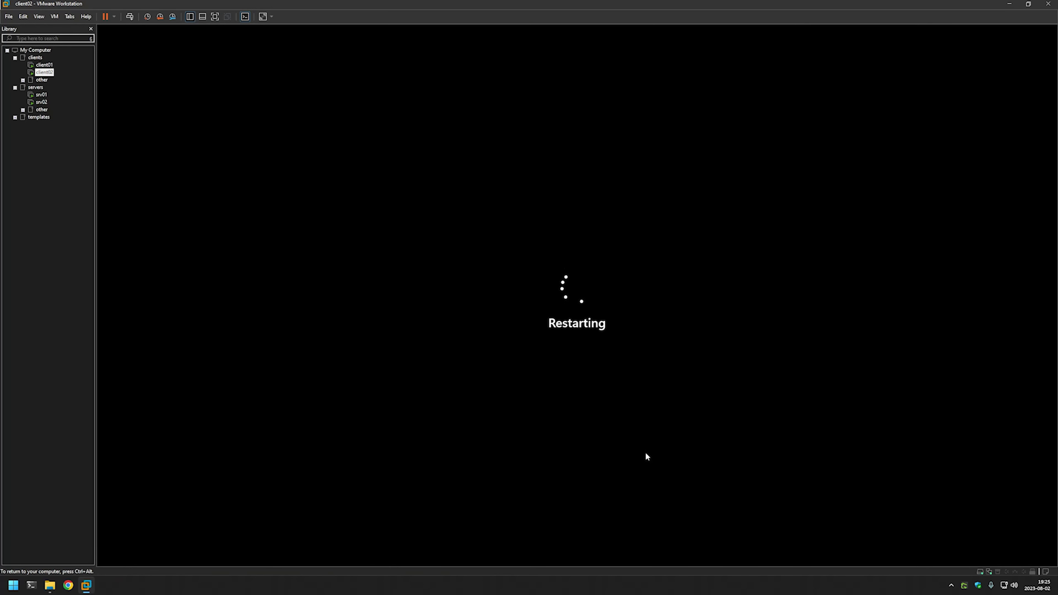
click(52, 67)
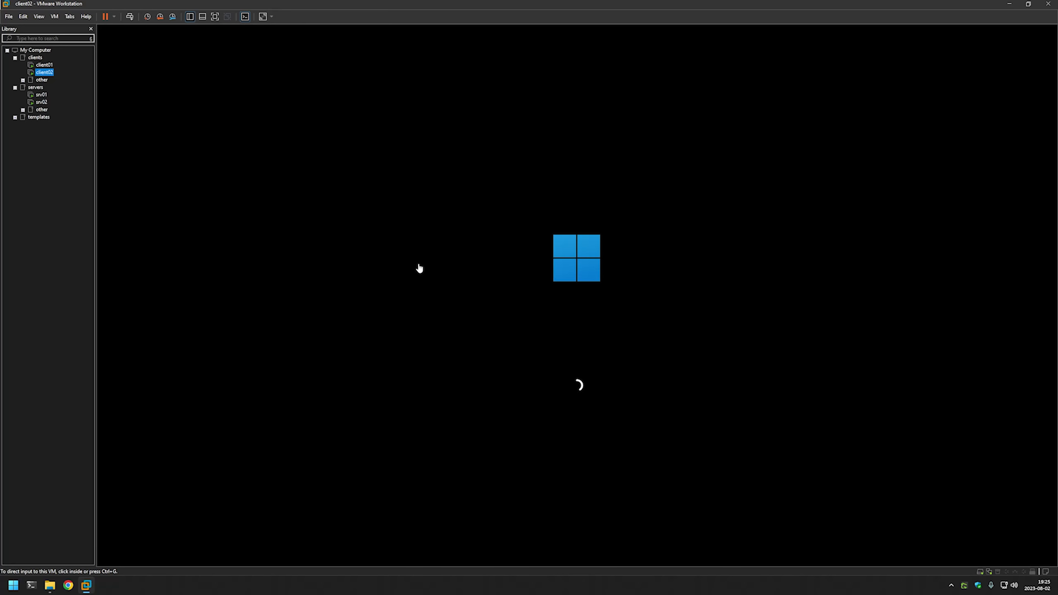
Step: Watch both clients' 'Installing managed software' boot messages until client01 reaches the lock screen
click(44, 64)
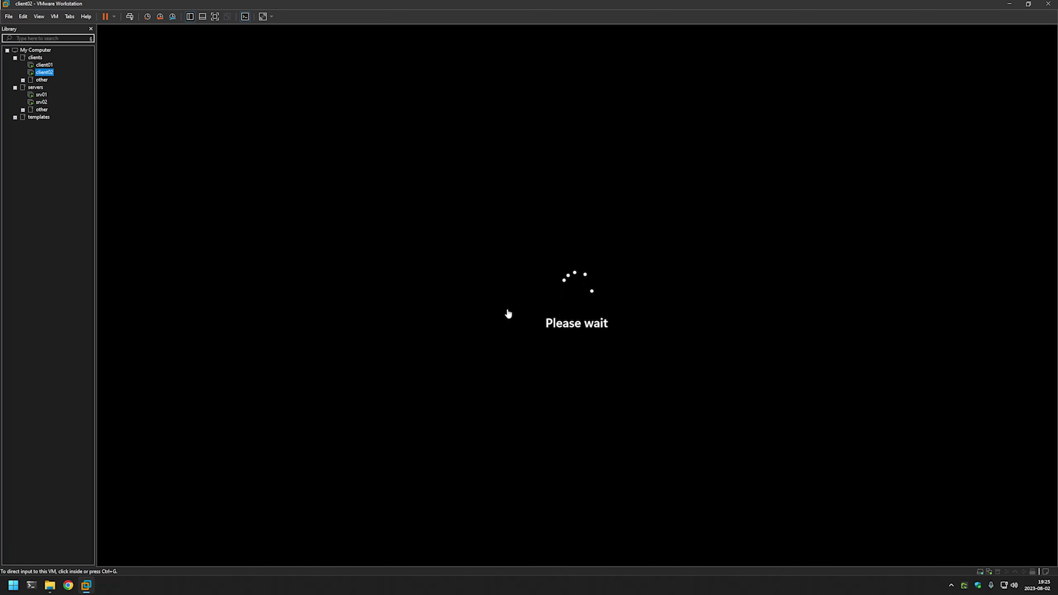
click(44, 66)
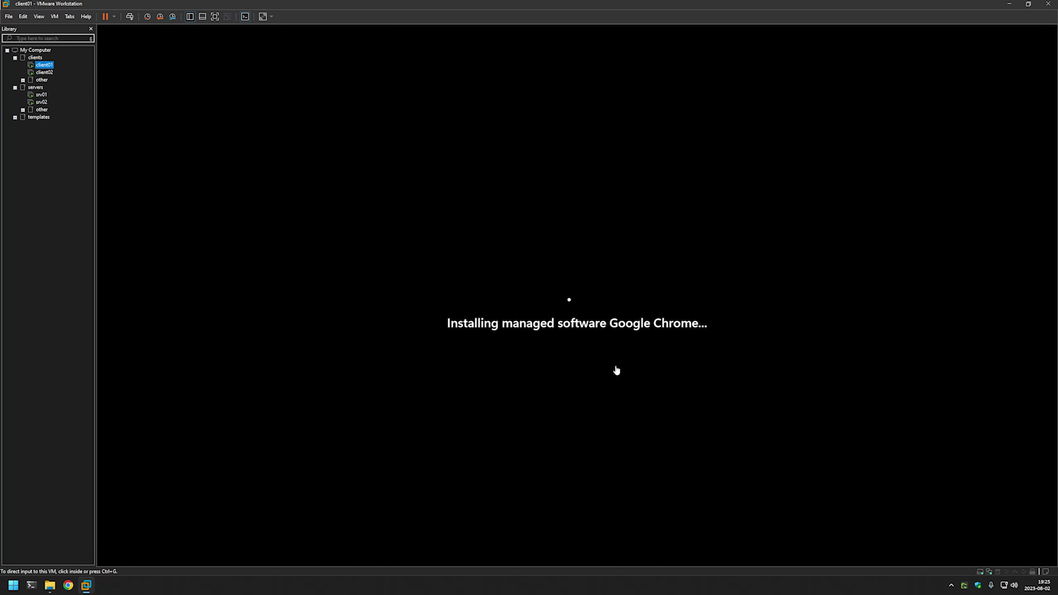
click(44, 73)
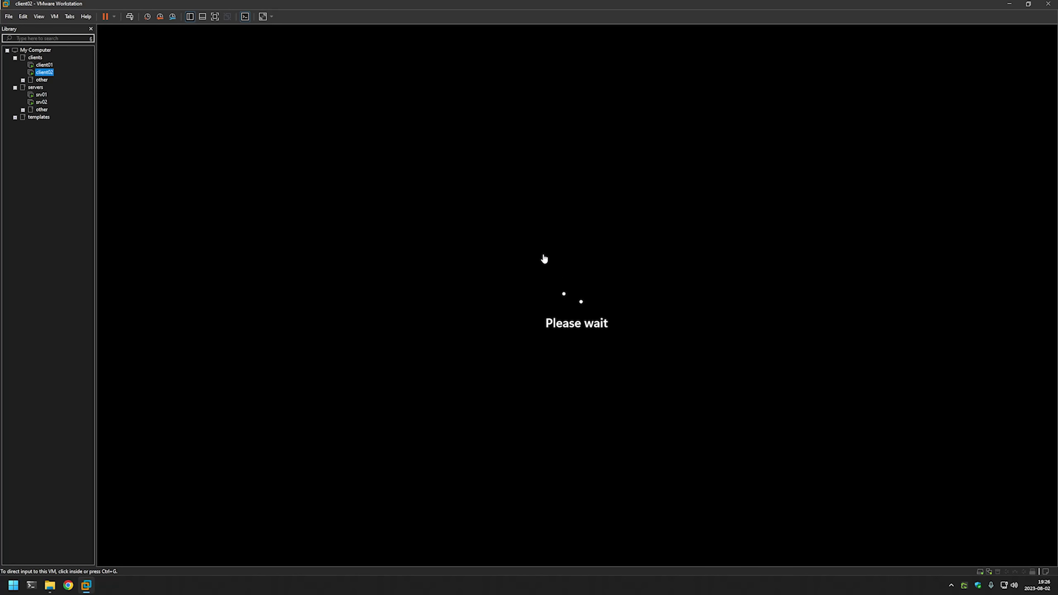
click(50, 65)
key(ctrl+Tab)
key(ctrl+alt)
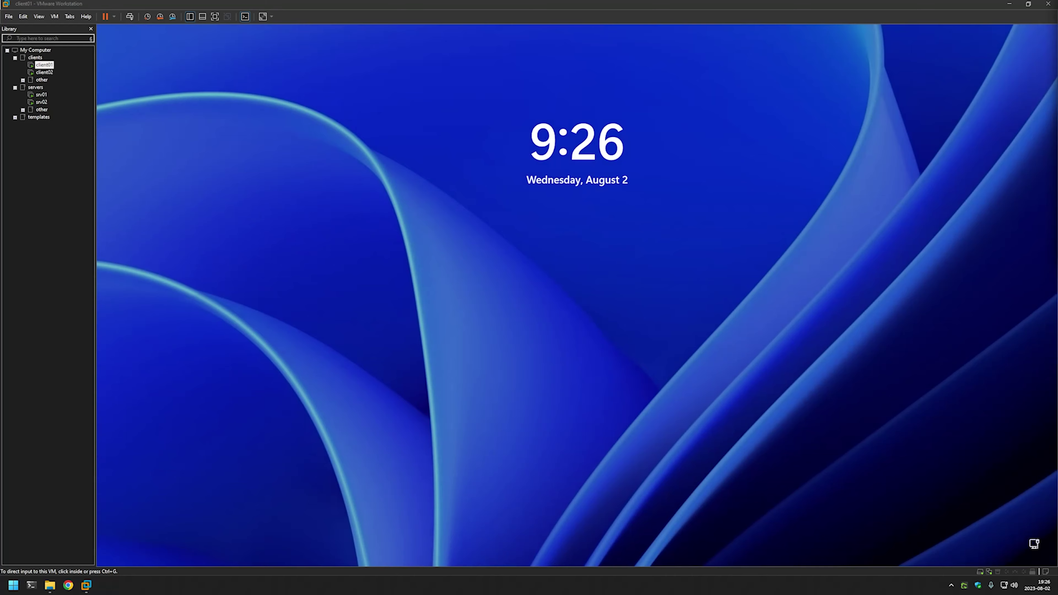
Step: Sign in to client01 by entering the account password
click(571, 247)
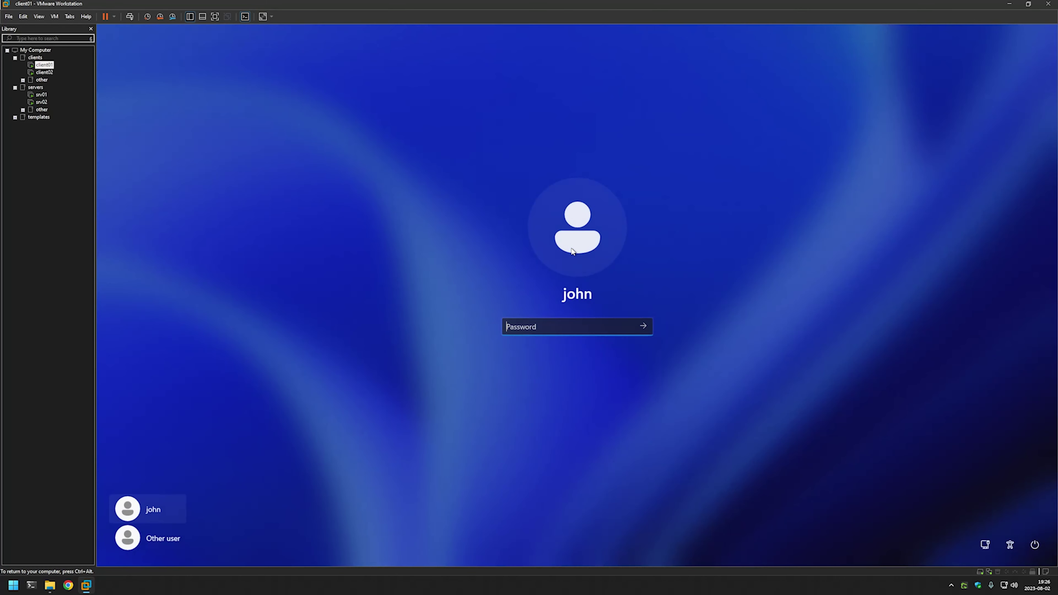
text(passwd)
key(Return)
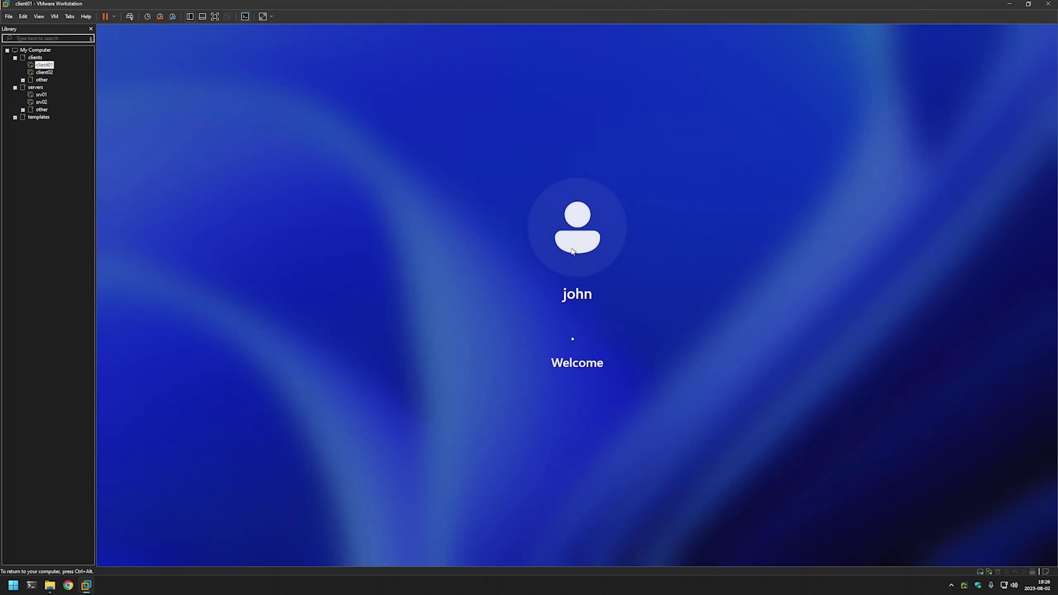
key(ctrl+alt)
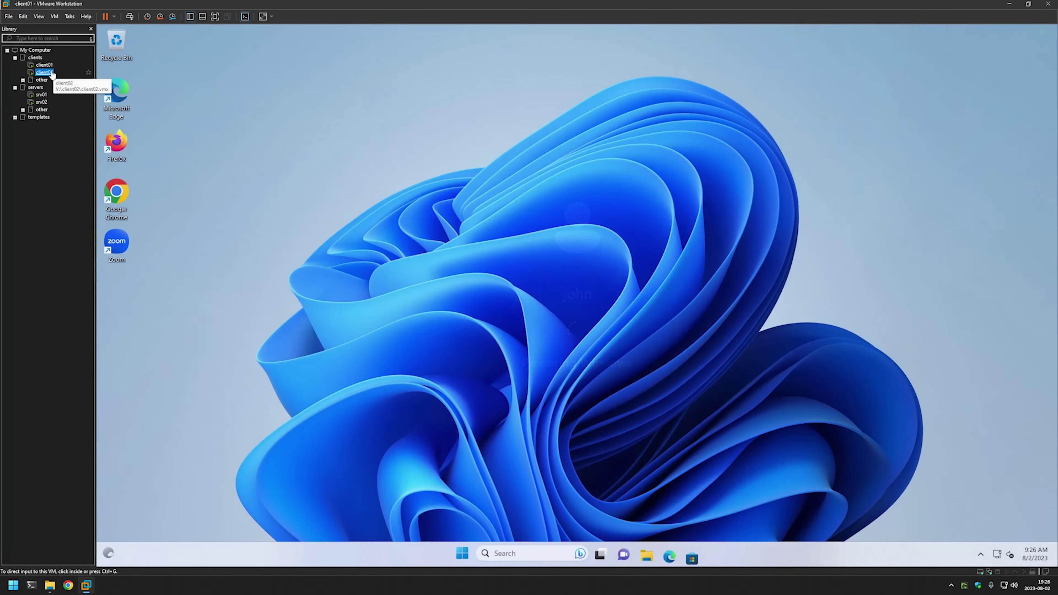
Step: Sign in to client02, then close the Microsoft Teams welcome window on client01
click(44, 72)
click(552, 254)
text(passwd)
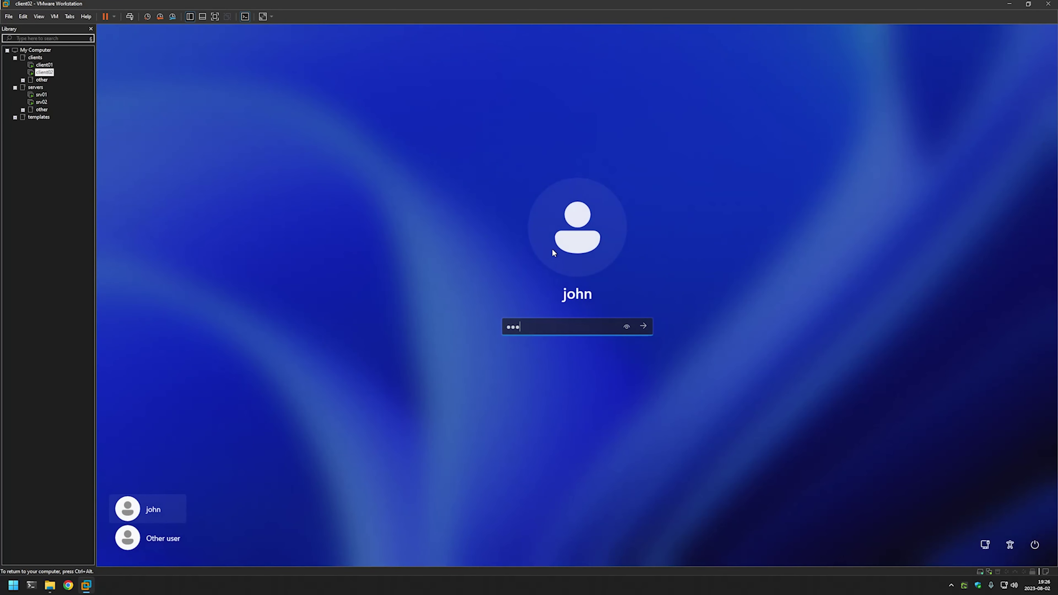
key(Return)
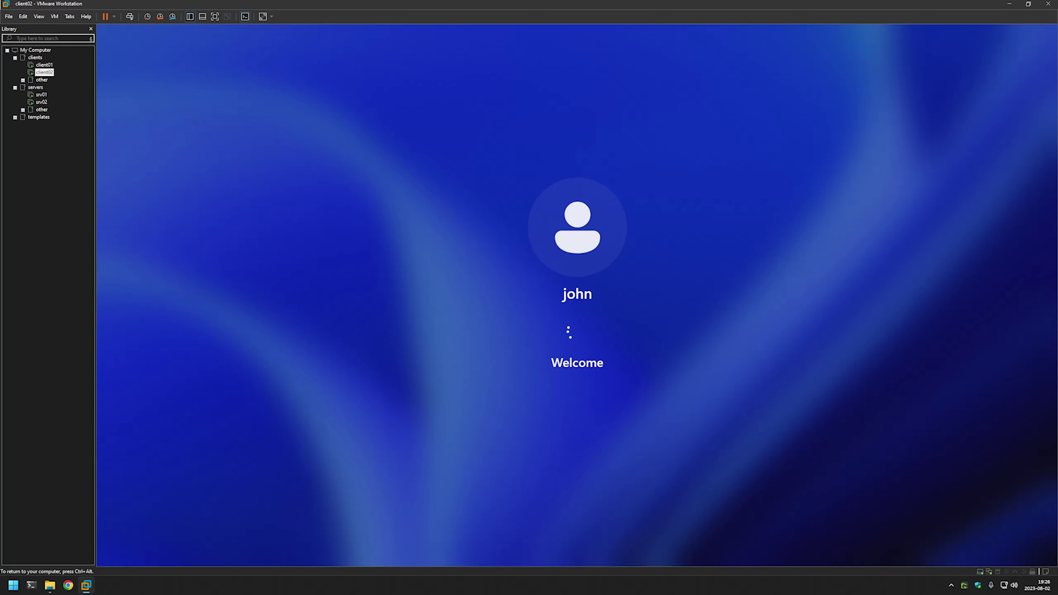
key(ctrl+alt)
click(553, 254)
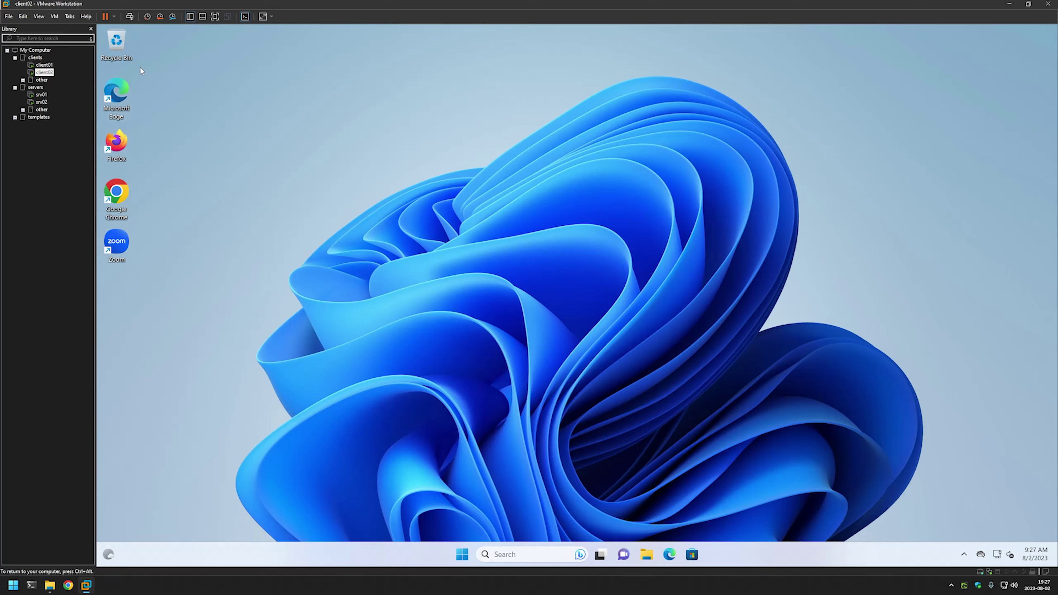
key(ctrl+alt)
click(44, 64)
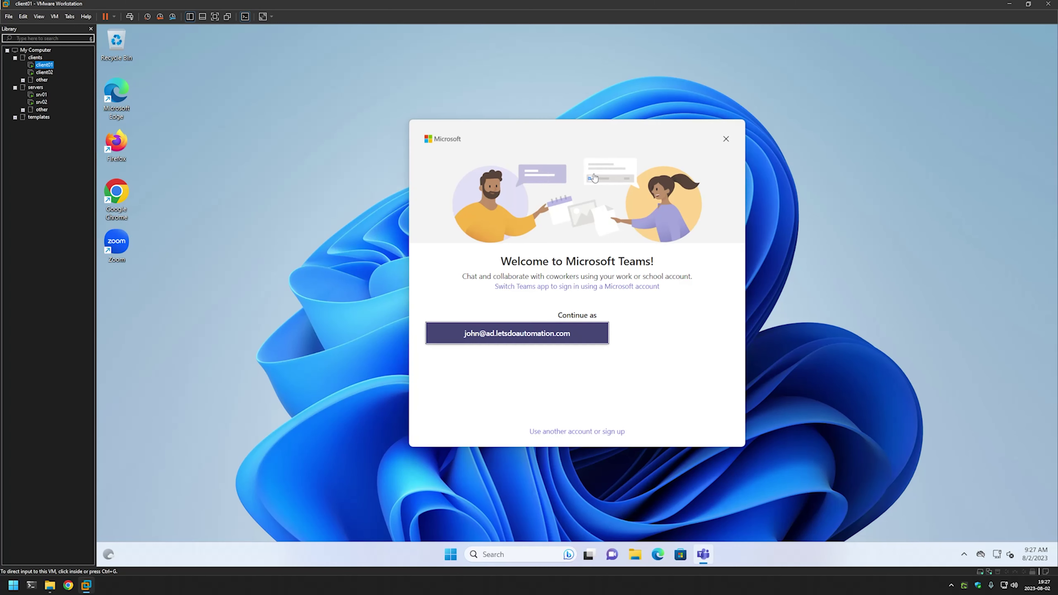
click(725, 139)
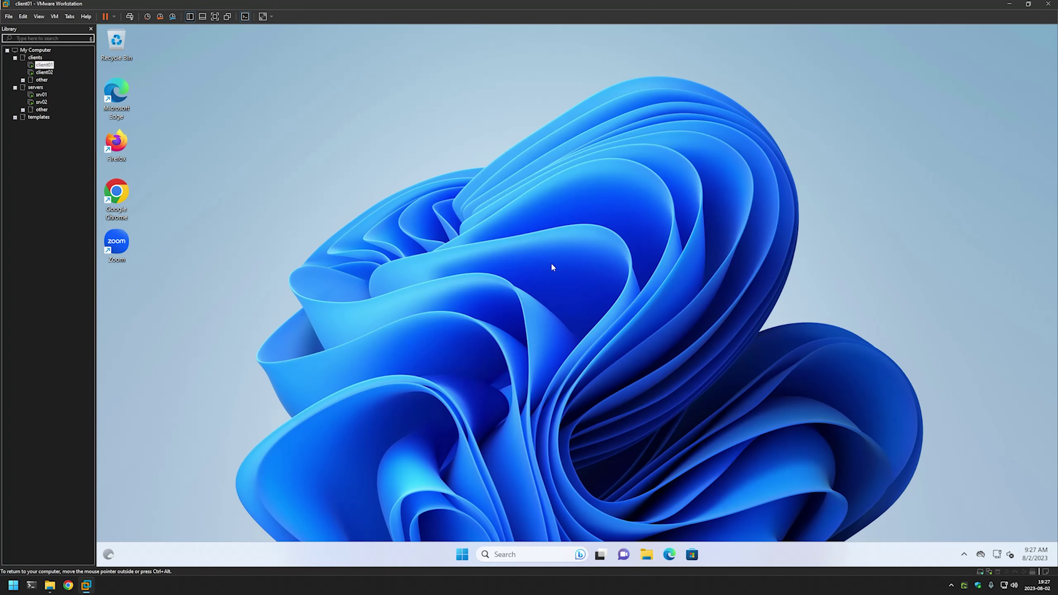